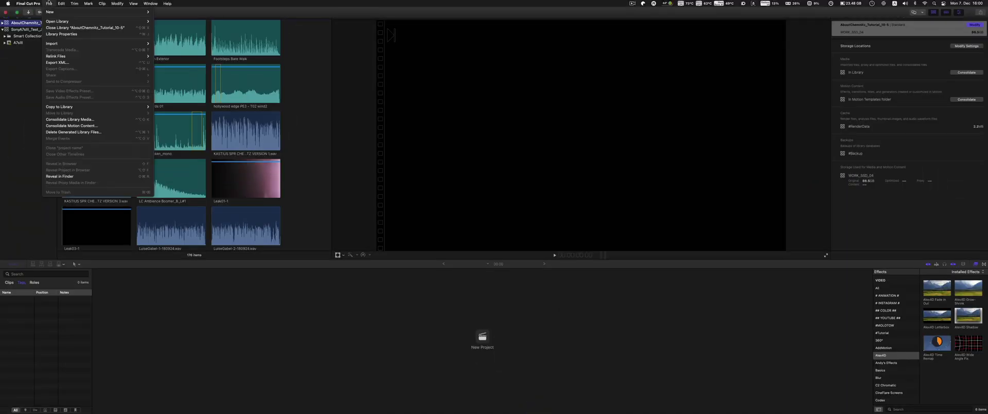
# Start a new library and create a '## FCP Templates ##' folder in Movies to save it in
pyautogui.moveTo(67, 21)
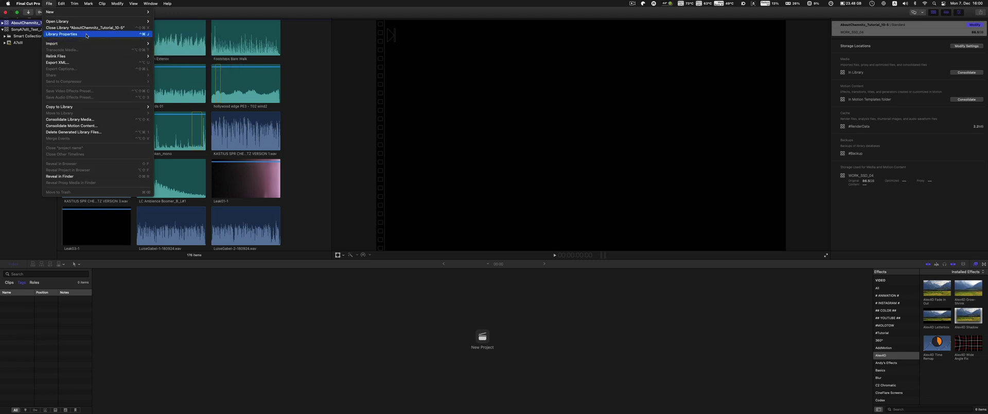
pyautogui.click(188, 24)
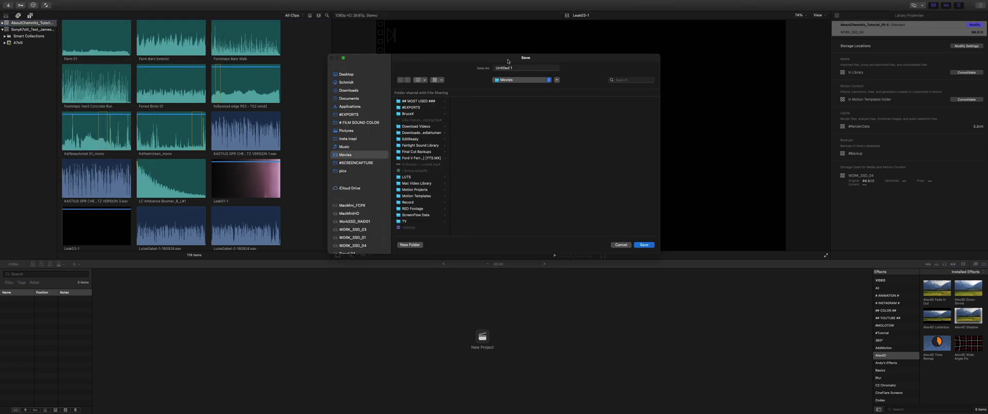
pyautogui.scroll(-1, 413, 290)
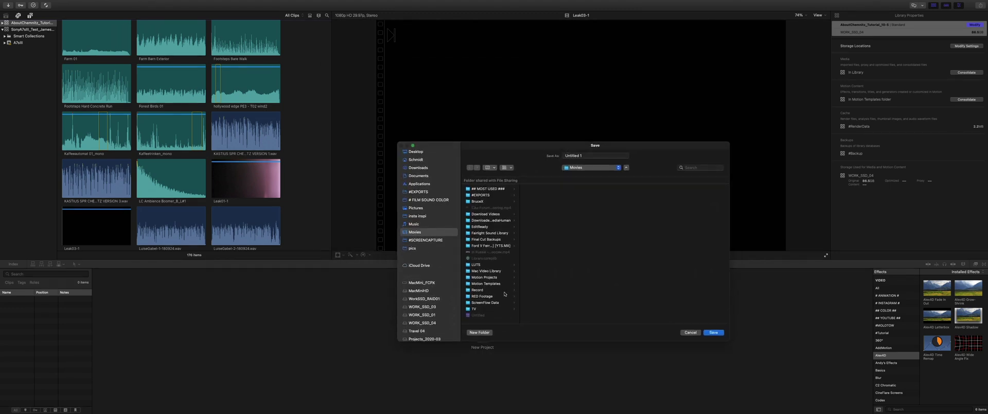
pyautogui.click(488, 332)
pyautogui.write('## FCP Templates')
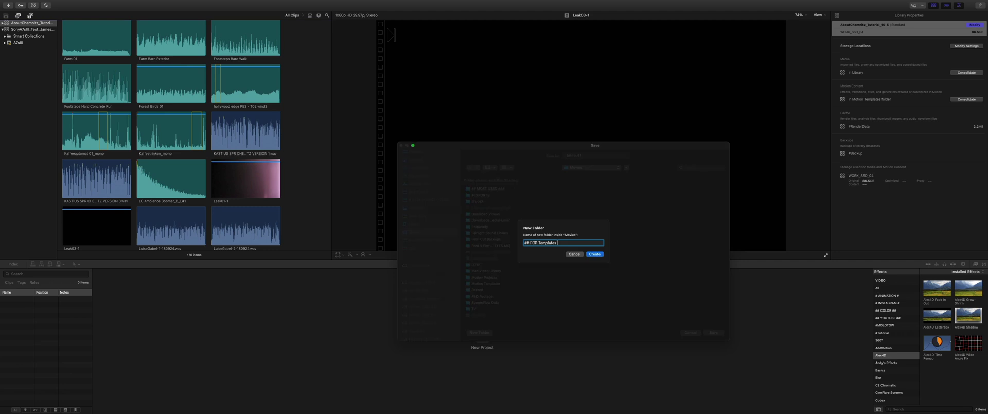
pyautogui.press('Return')
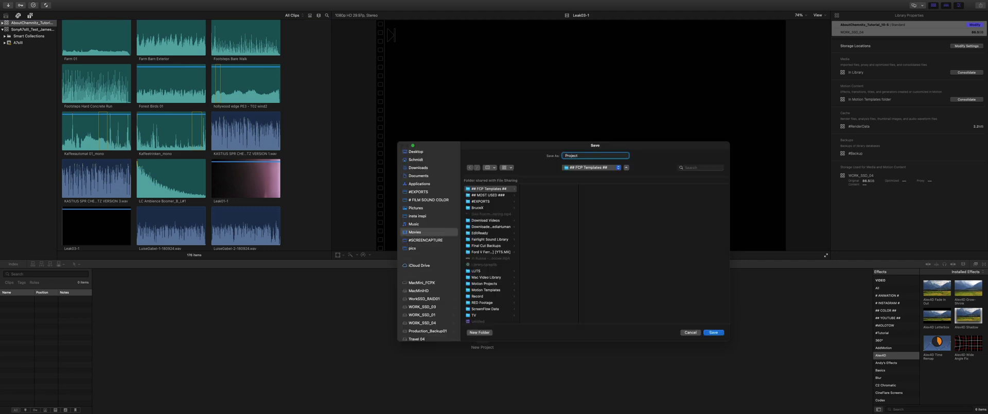
# Save the Project_Template library and add a keyword collection named '# MUSIC' to Edit01
pyautogui.write('emplate')
pyautogui.press('Return')
pyautogui.rightClick(16, 35)
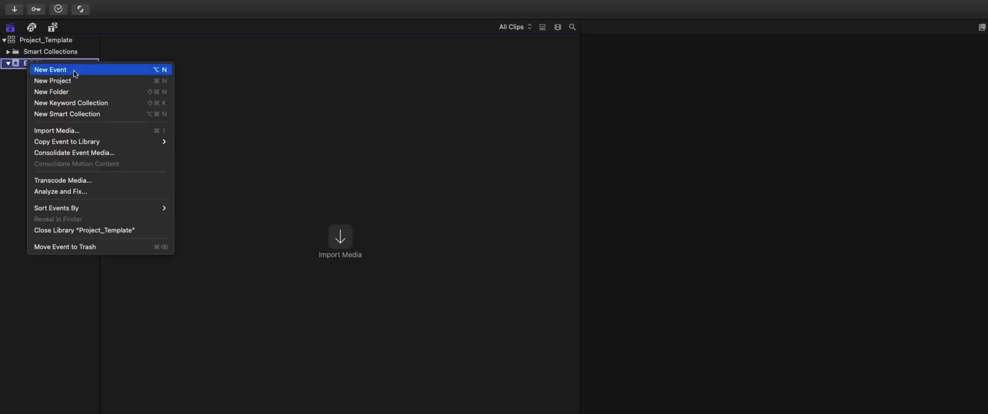
pyautogui.click(77, 104)
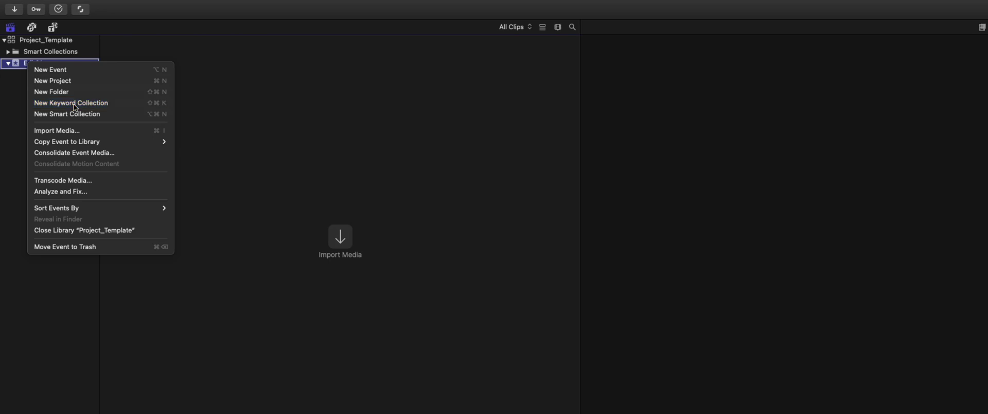
pyautogui.write('#M')
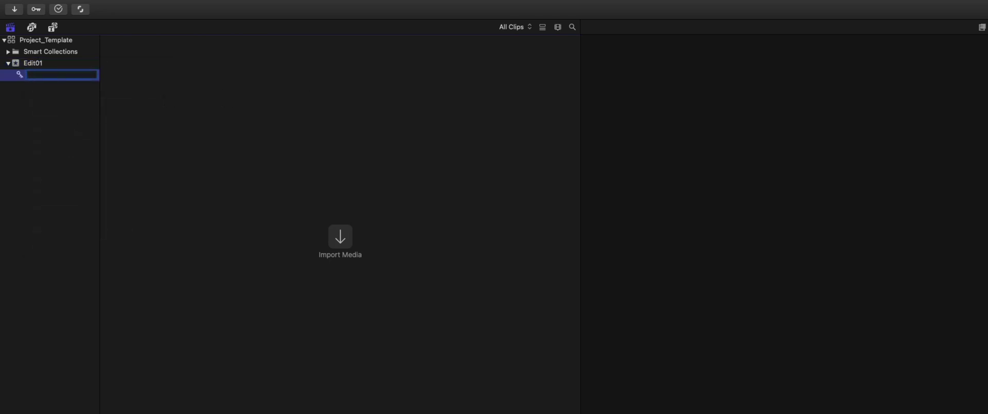
pyautogui.press('BackSpace')
pyautogui.write('MUSIC')
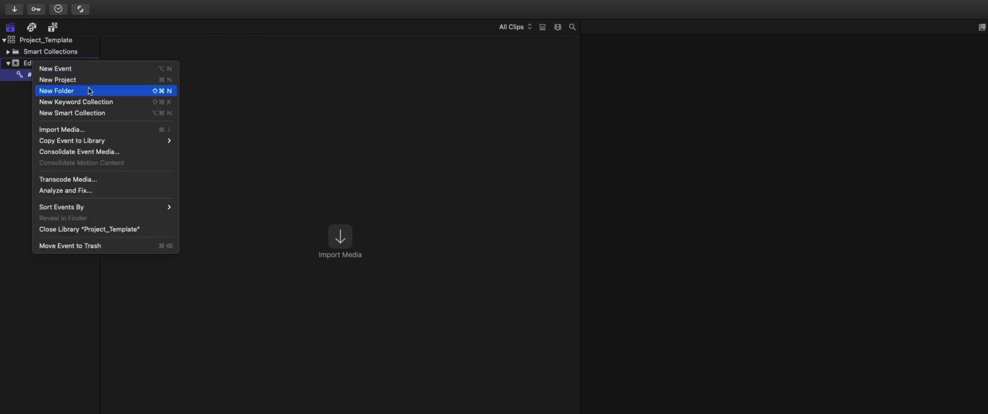
# Add a new smart collection to Edit01 named '# FAV'
pyautogui.click(94, 107)
pyautogui.press('BackSpace')
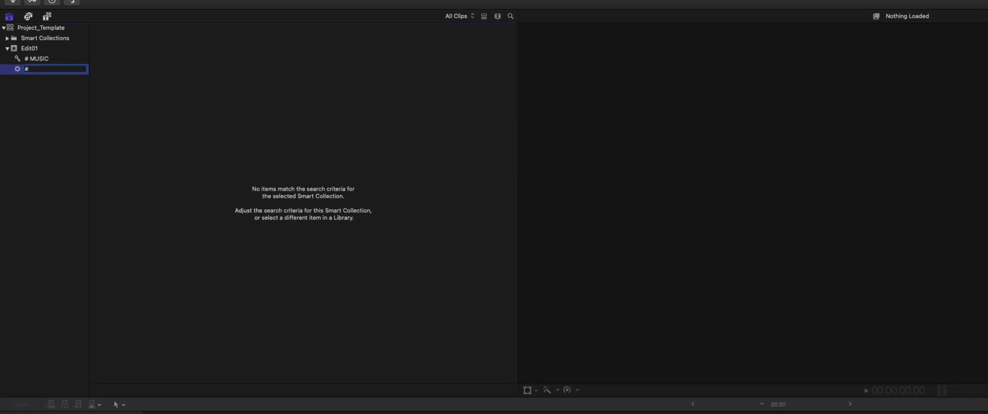
pyautogui.write('#FAV')
pyautogui.click(28, 68)
pyautogui.press('Return')
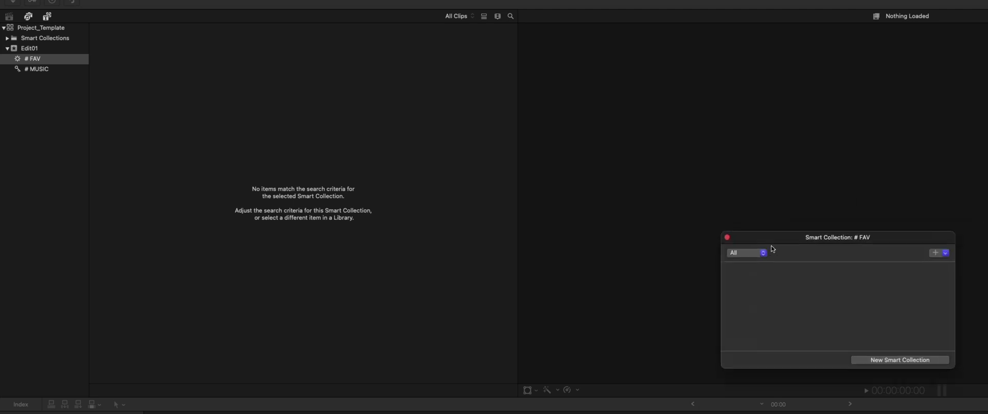
# Give '# FAV' a Ratings rule matching Favorites and close its criteria window
pyautogui.moveTo(770, 249); pyautogui.dragTo(712, 271)
pyautogui.click(709, 269)
pyautogui.click(894, 269)
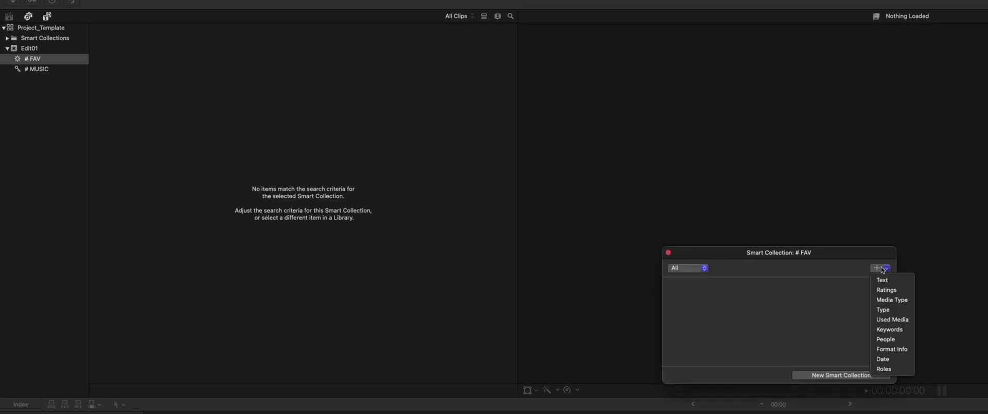
pyautogui.click(887, 287)
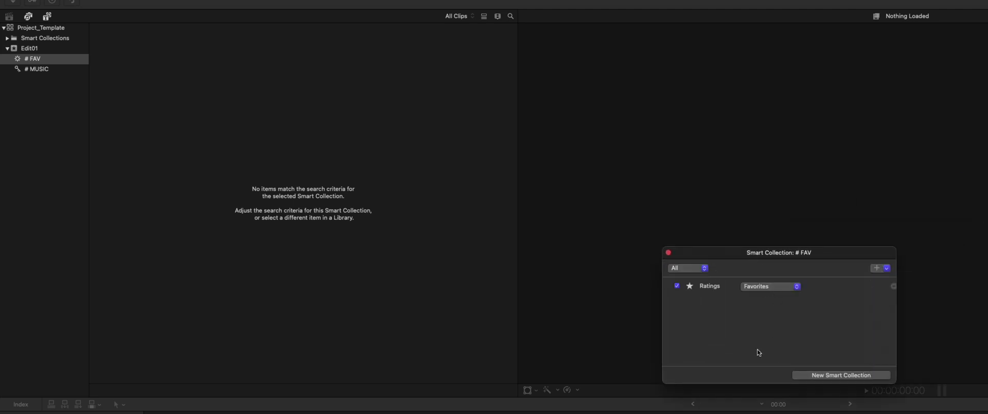
pyautogui.click(669, 253)
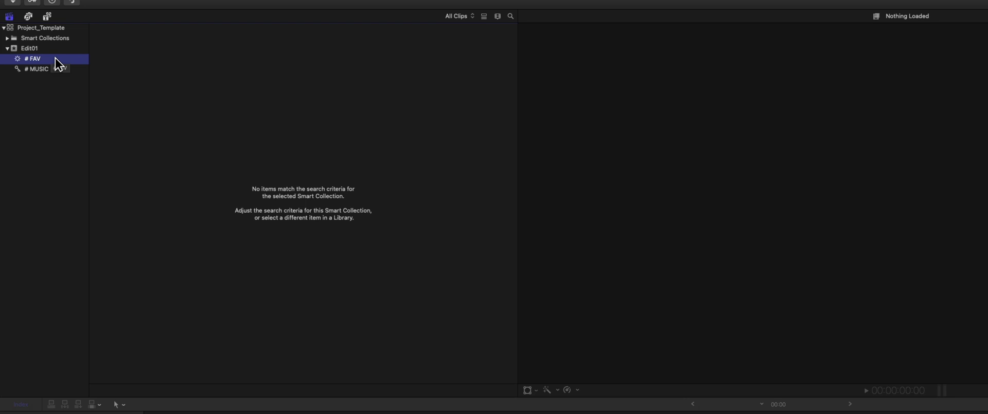
# Add another smart collection to Edit01 named '# SEQ'
pyautogui.click(23, 40)
pyautogui.click(29, 49)
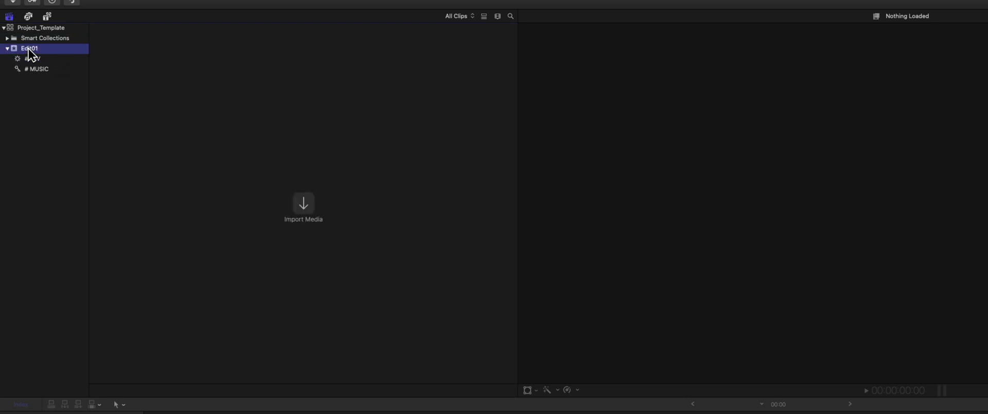
pyautogui.rightClick(29, 49)
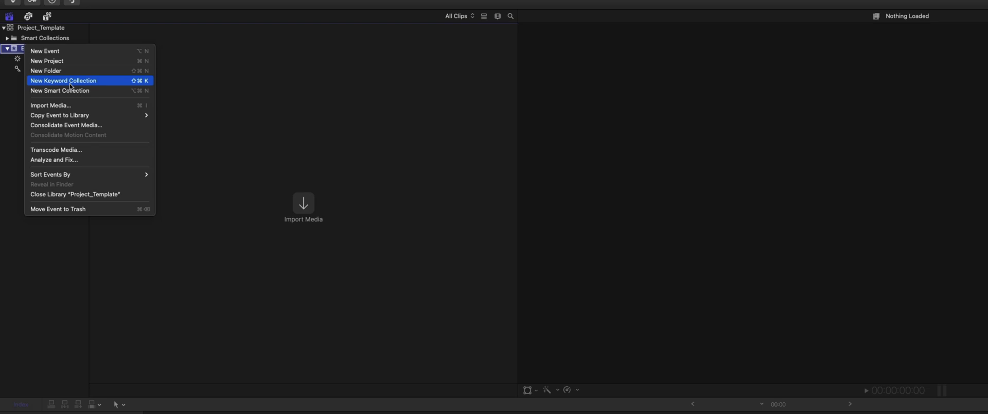
pyautogui.click(73, 91)
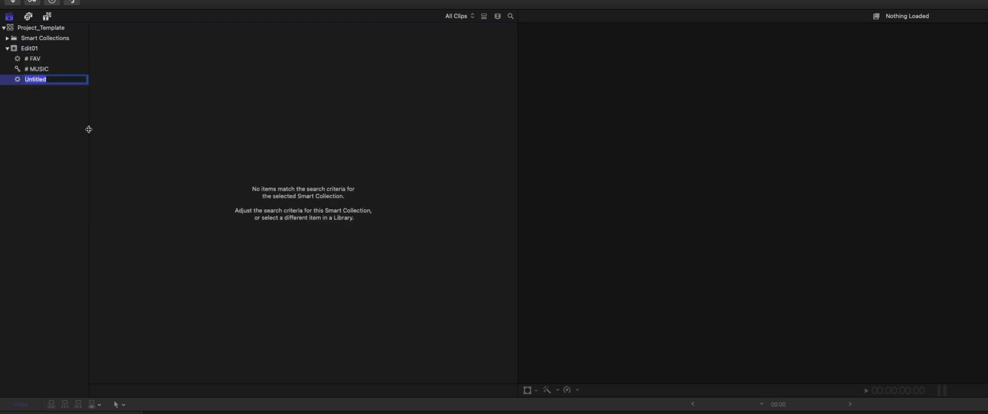
pyautogui.write('# SEQ')
pyautogui.press('Return')
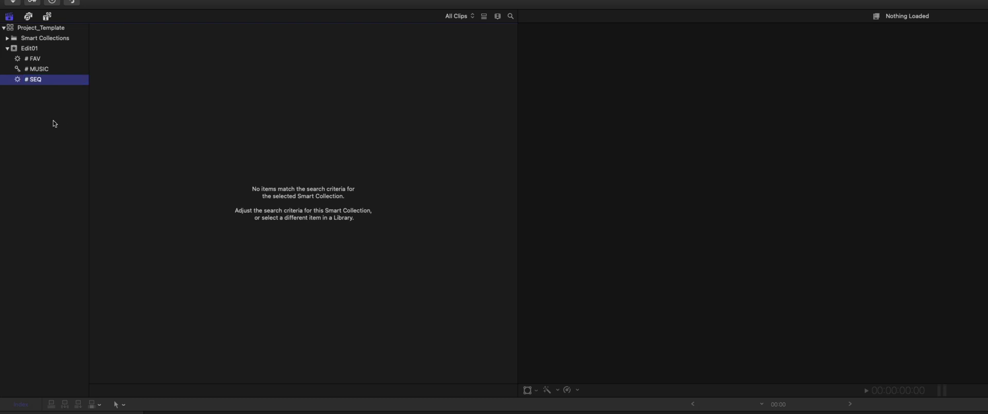
# Set '# SEQ' to match Any rule and add a Type rule for Compound clips
pyautogui.doubleClick(25, 82)
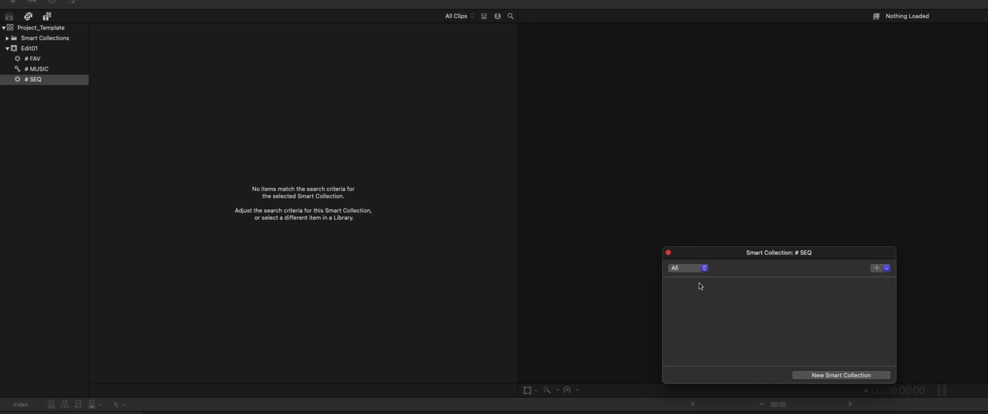
pyautogui.click(690, 268)
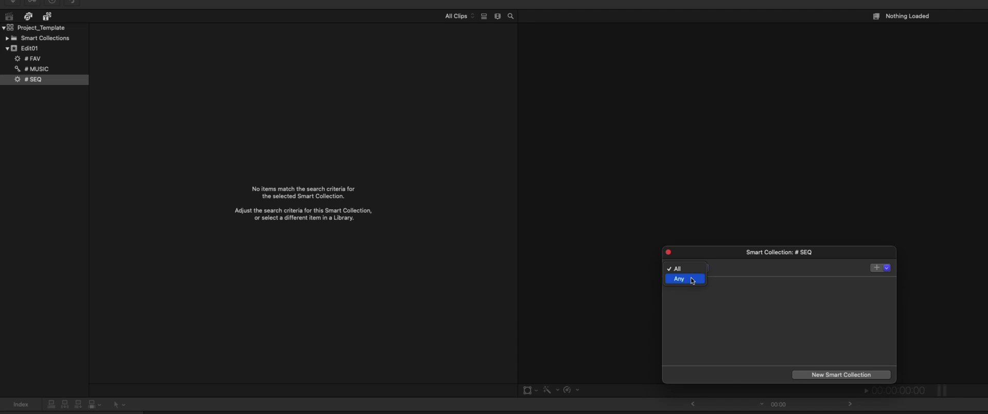
pyautogui.click(693, 280)
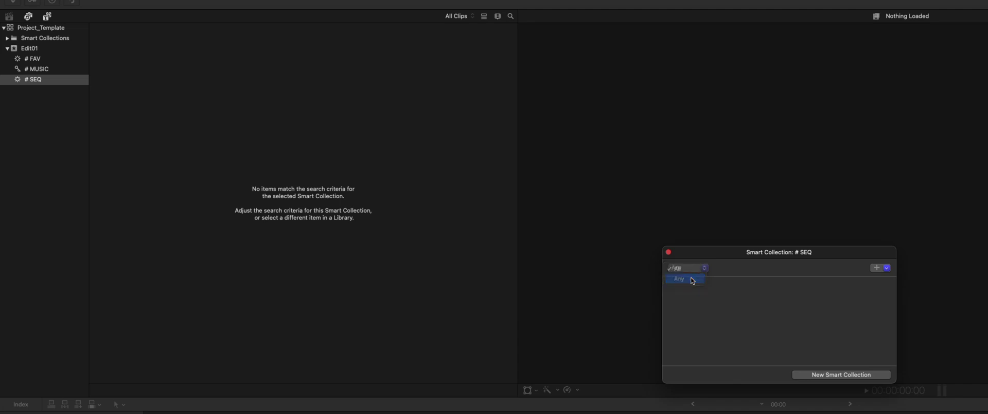
pyautogui.click(878, 268)
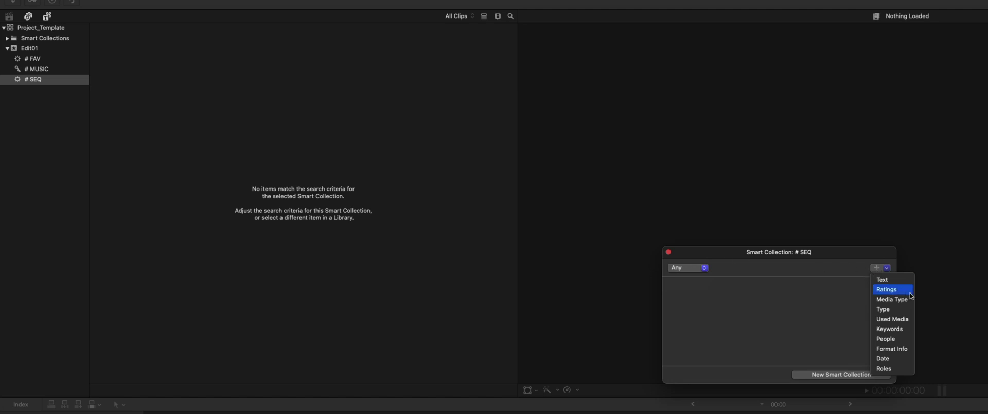
pyautogui.click(897, 309)
pyautogui.click(825, 287)
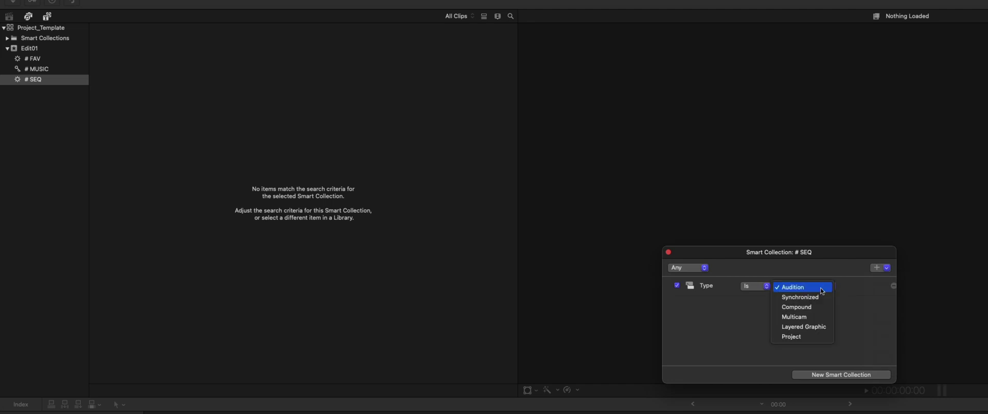
pyautogui.click(819, 309)
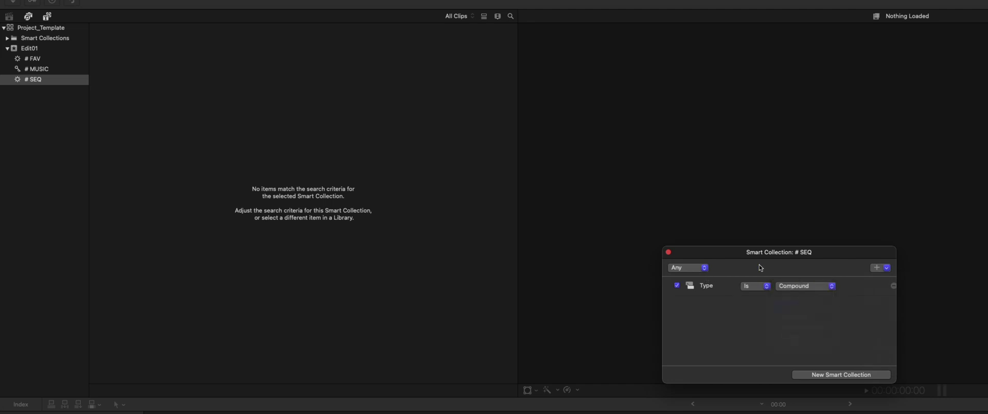
# Add a second Type rule set to Project and close the '# SEQ' settings
pyautogui.click(879, 270)
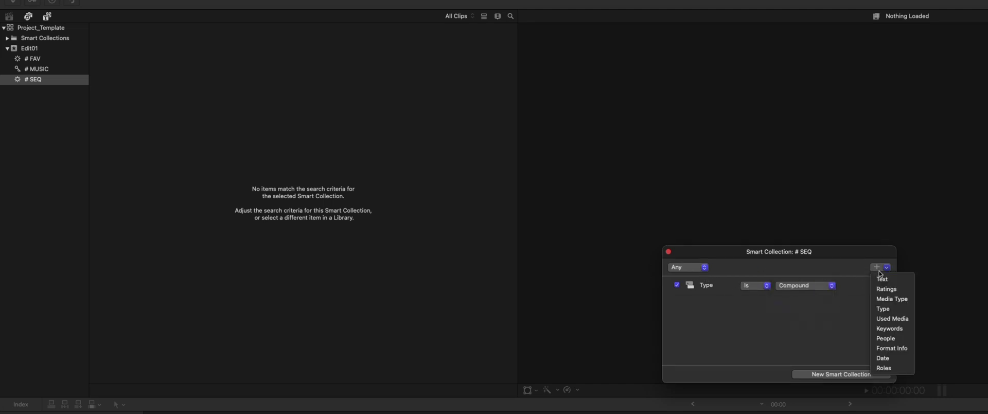
pyautogui.click(893, 308)
pyautogui.click(803, 304)
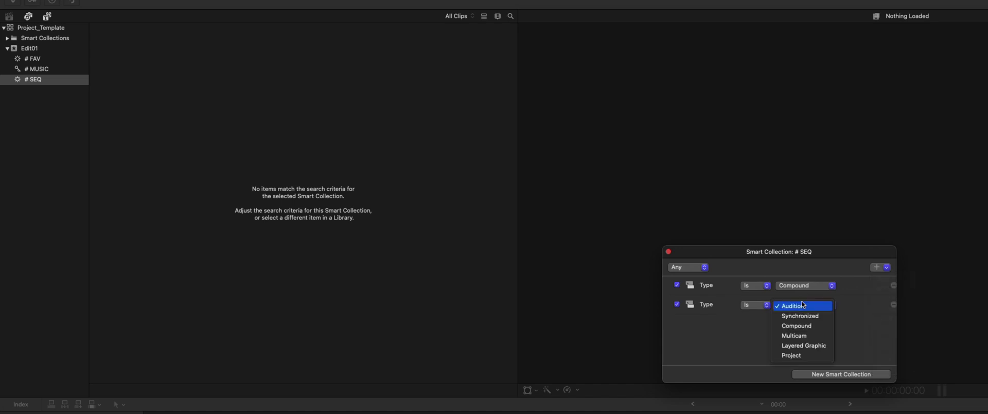
pyautogui.click(807, 354)
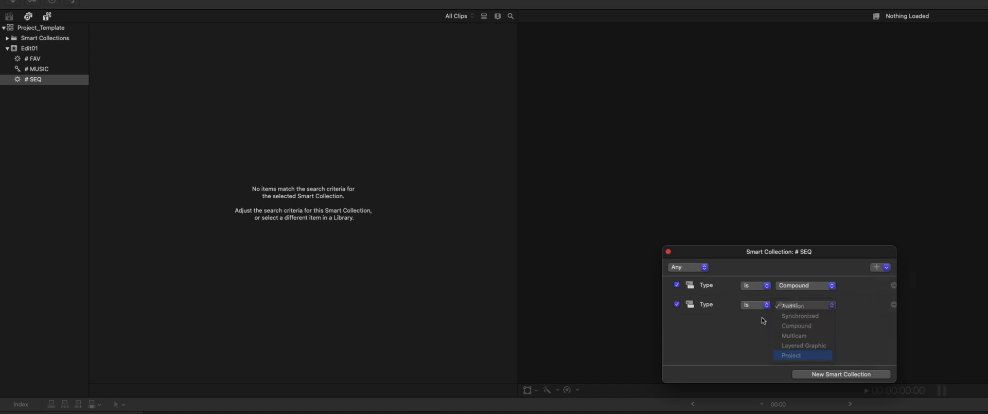
pyautogui.click(669, 252)
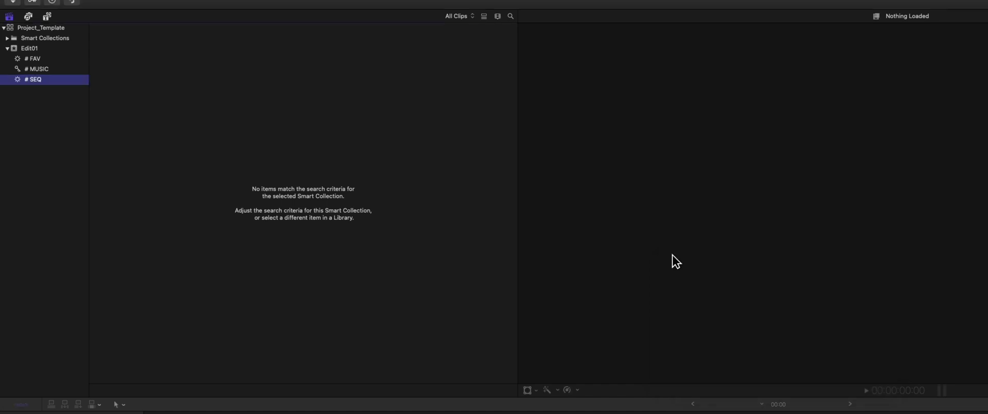
# Add a keyword collection named '# GFX' to Edit01
pyautogui.rightClick(27, 50)
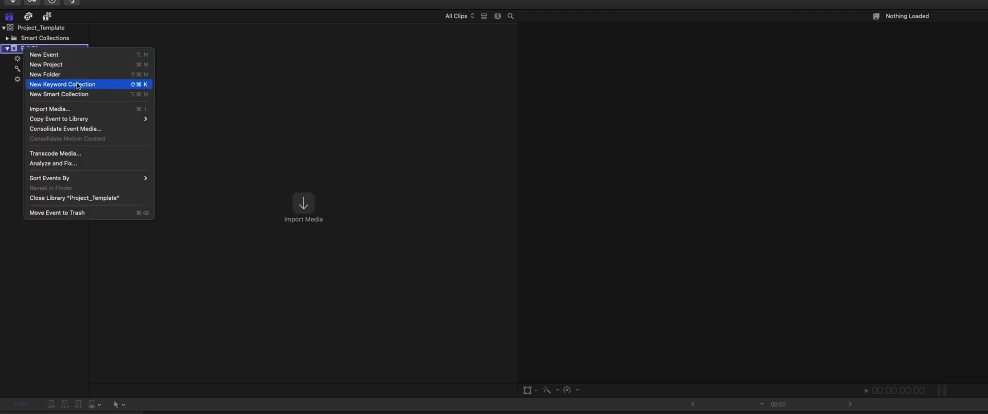
pyautogui.click(78, 84)
pyautogui.write('#GFX')
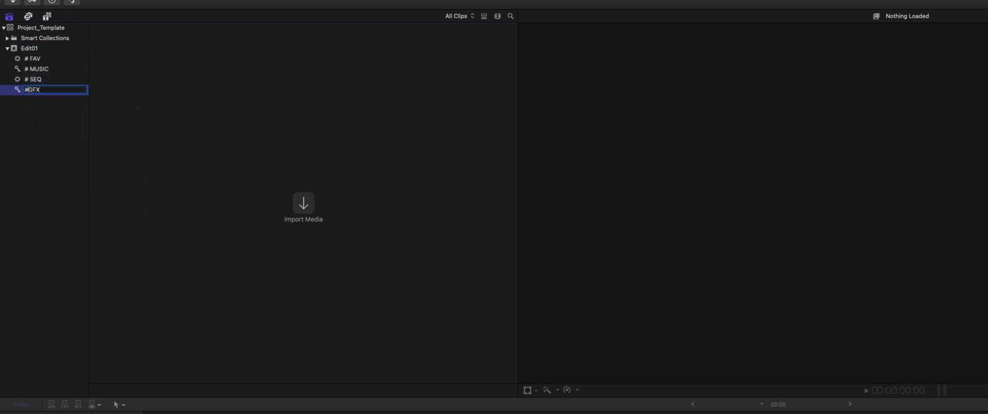
pyautogui.press('Return')
# Add a second keyword collection named '# SFX' to Edit01
pyautogui.click(45, 50)
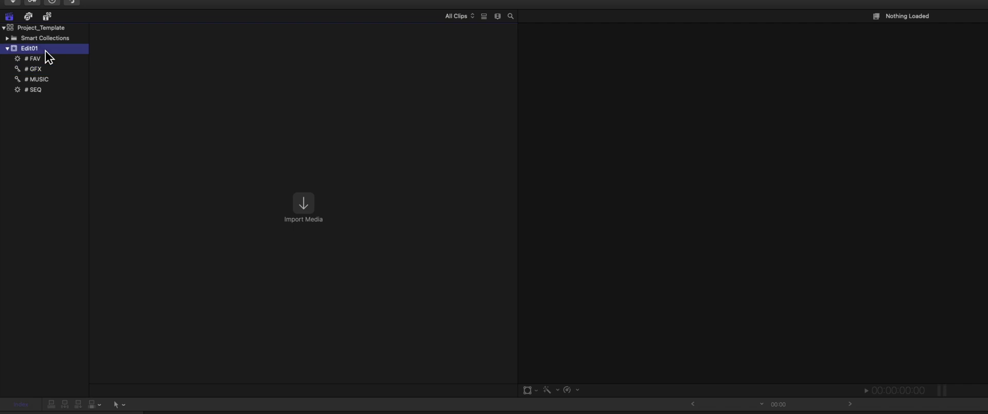
pyautogui.rightClick(34, 48)
pyautogui.click(83, 85)
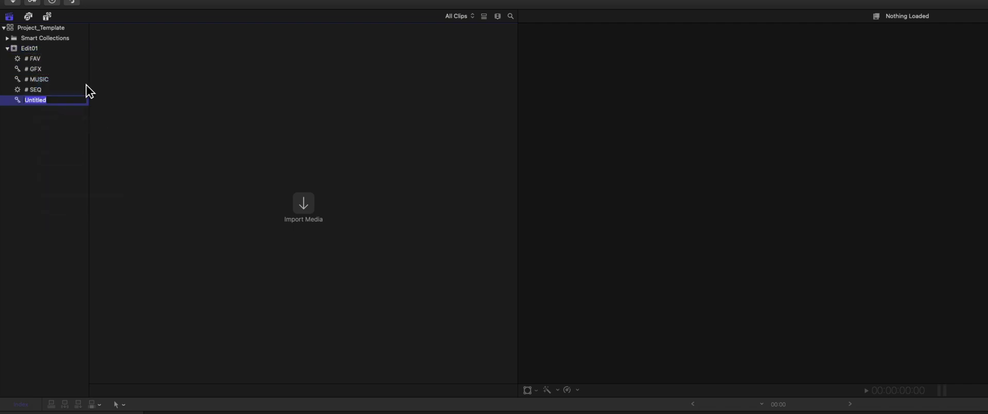
pyautogui.write('#SFX')
pyautogui.press('Return')
pyautogui.click(39, 50)
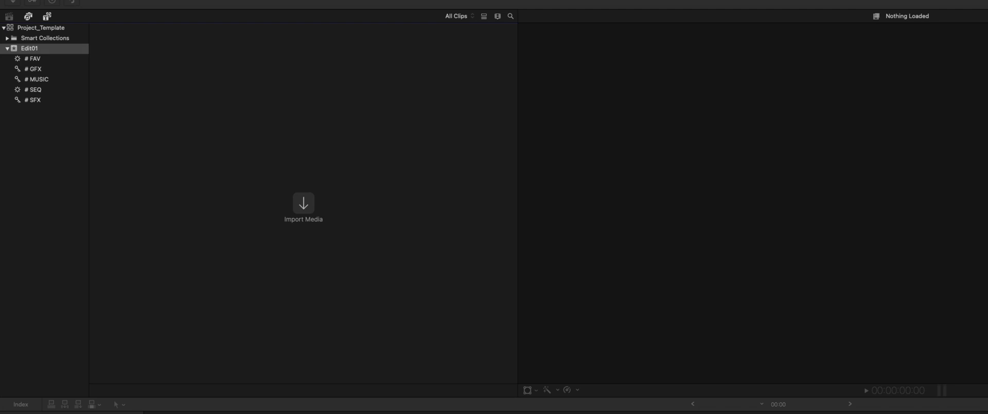
# Import the '## MOST USED ###' clip folder into Edit01 and select the Project_Template library
pyautogui.moveTo(90, 60); pyautogui.dragTo(37, 45)
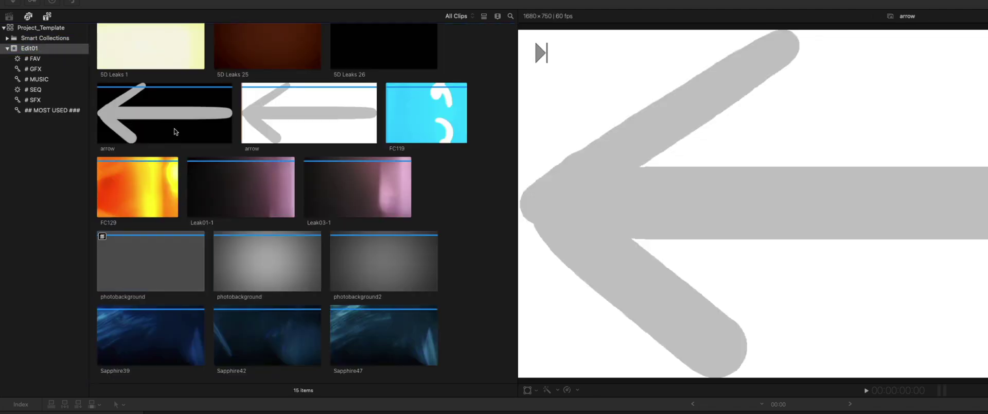
pyautogui.scroll(-1, 333, 271)
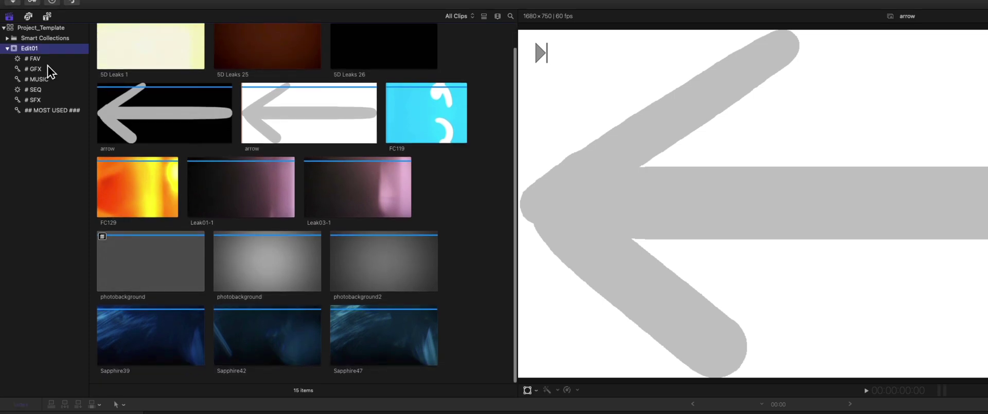
pyautogui.click(45, 28)
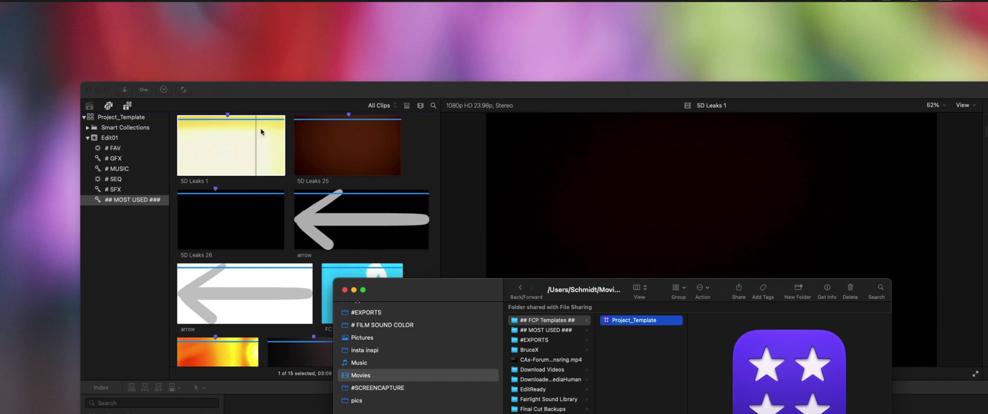
# Bring Final Cut Pro to the front and preview the 5D Leaks 1 clip
pyautogui.click(85, 230)
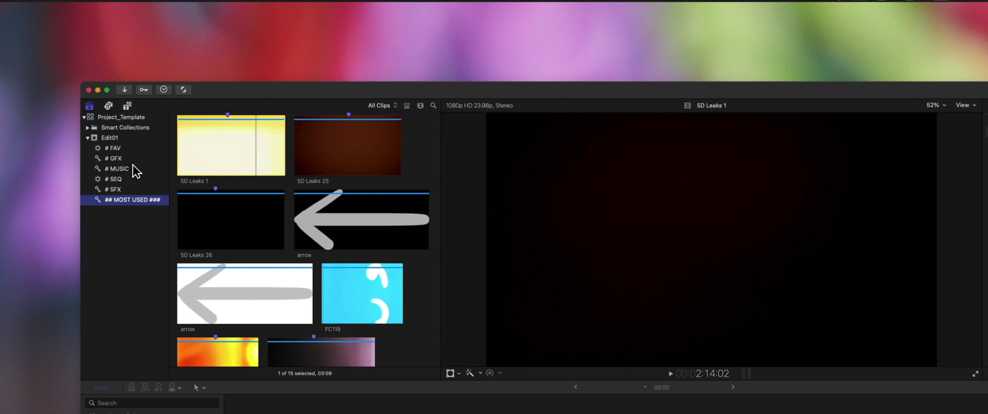
pyautogui.click(222, 171)
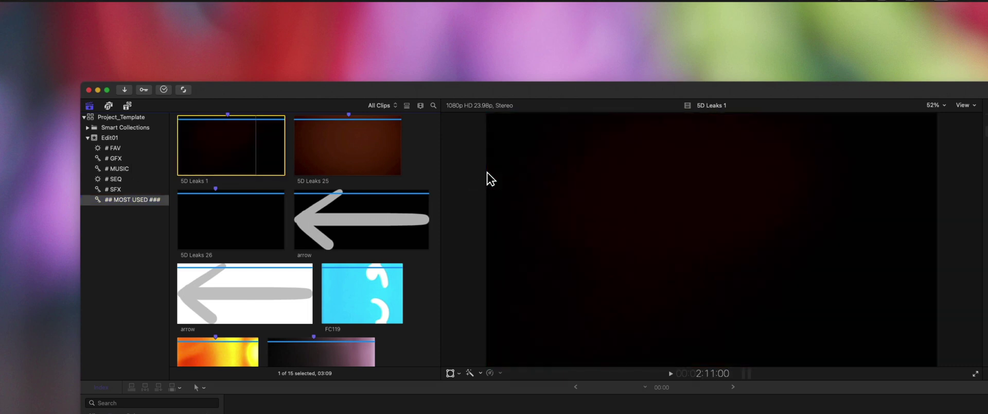